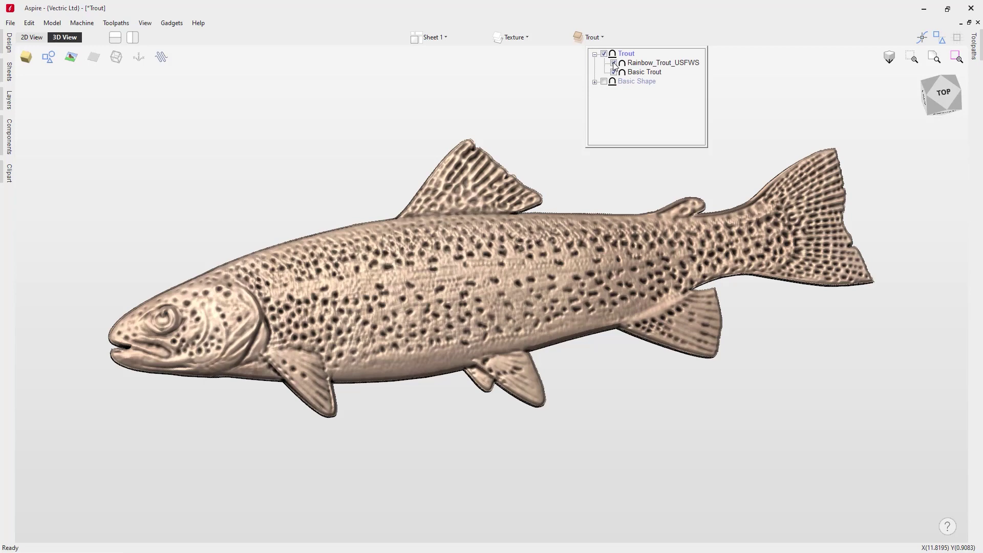
Toggle the Rainbow_Trout_USFWS component and view the trout relief in 3D with plain wood shading.
{"action": "left_click", "coordinate": [614, 63]}
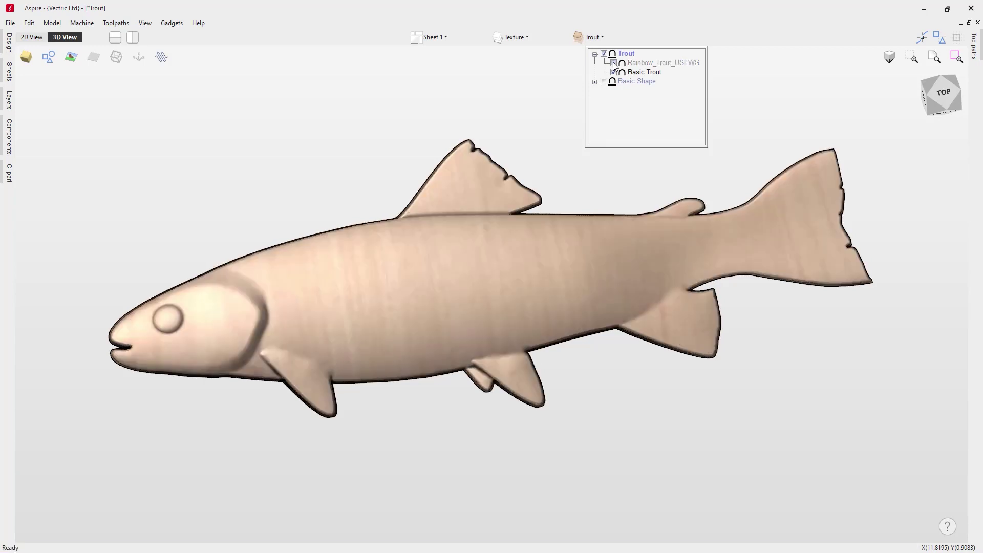
{"action": "left_click", "coordinate": [614, 63]}
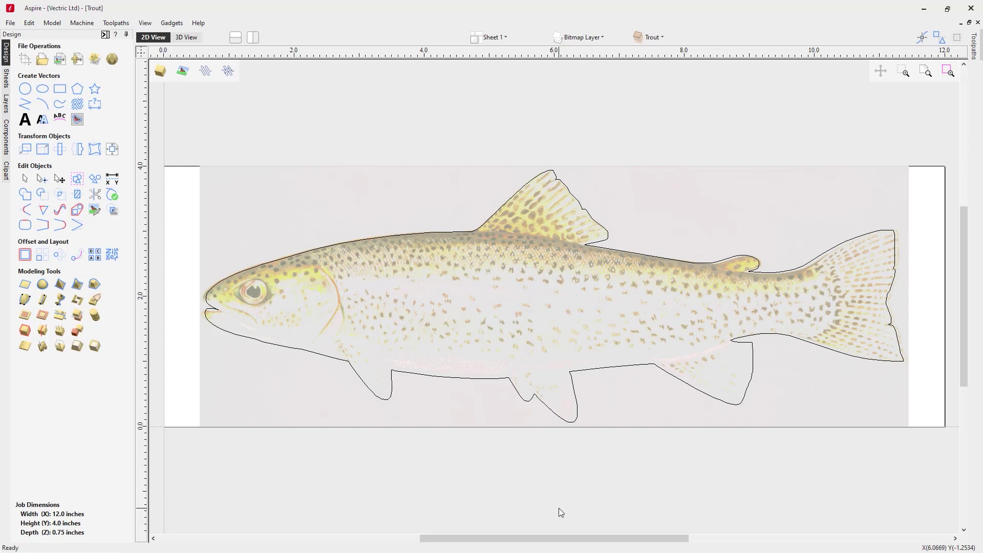
{"action": "left_click", "coordinate": [189, 40]}
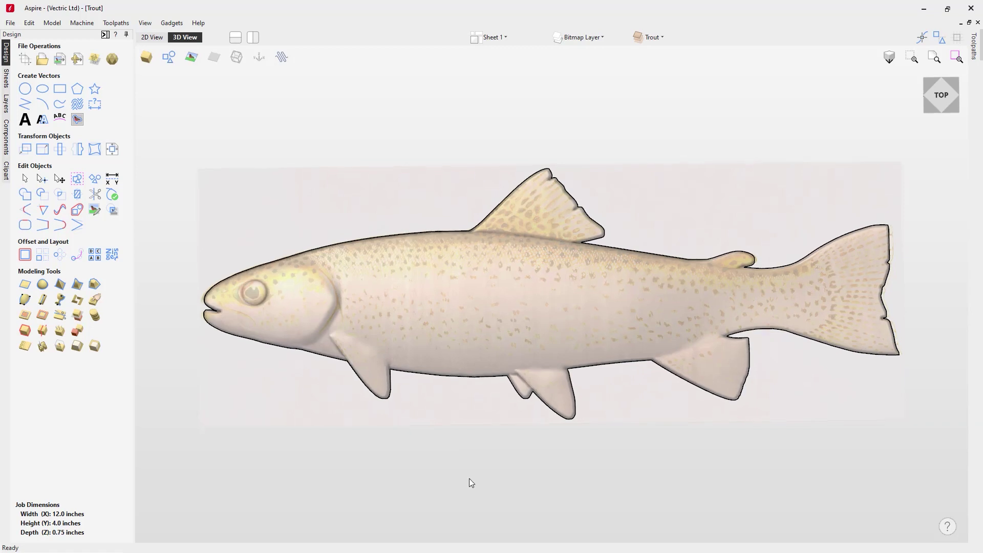
{"action": "left_click_drag", "start_coordinate": [469, 478], "coordinate": [465, 431]}
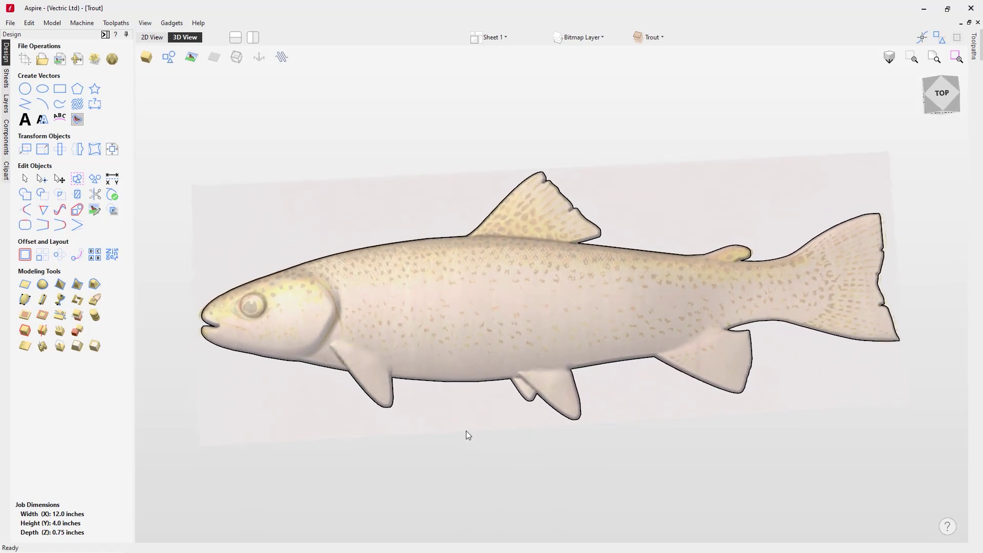
{"action": "left_click", "coordinate": [191, 60]}
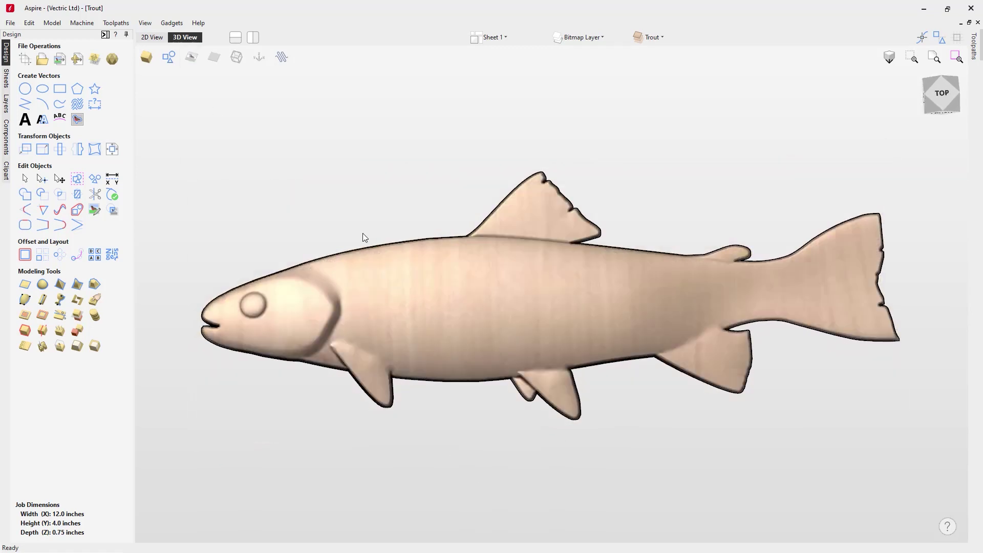
Switch to a straight-down top view with the colour trout bitmap draped over the relief.
{"action": "mouse_move", "coordinate": [522, 453]}
{"action": "left_mouse_down"}
{"action": "mouse_move", "coordinate": [489, 402]}
{"action": "mouse_move", "coordinate": [490, 337]}
{"action": "mouse_move", "coordinate": [513, 330]}
{"action": "mouse_move", "coordinate": [541, 352]}
{"action": "mouse_move", "coordinate": [515, 437]}
{"action": "left_mouse_up"}
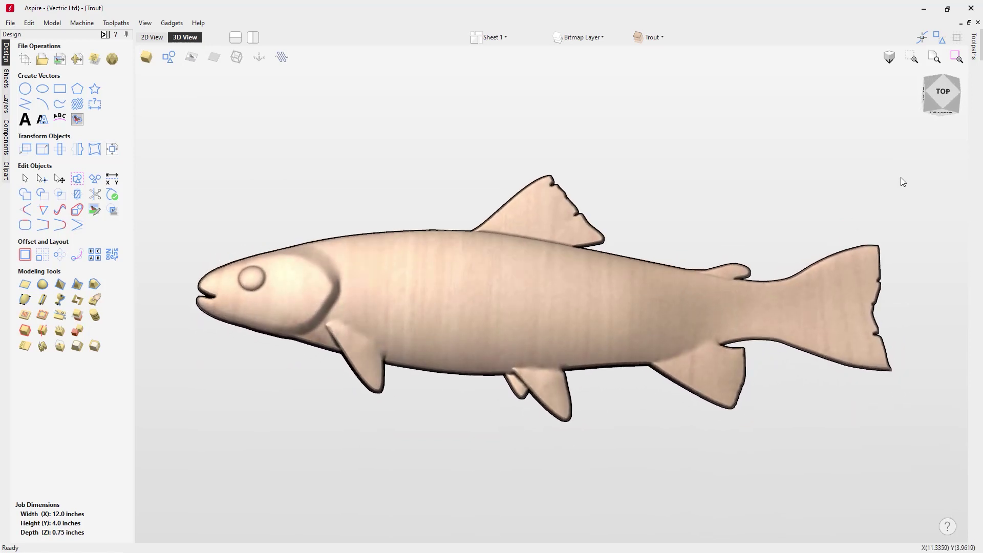
{"action": "left_click", "coordinate": [941, 95]}
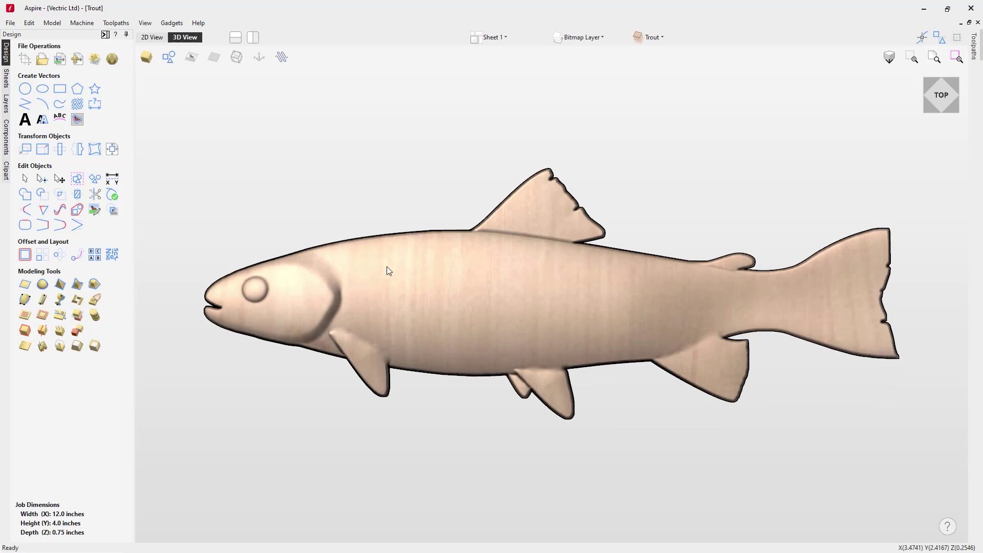
{"action": "left_click", "coordinate": [191, 57]}
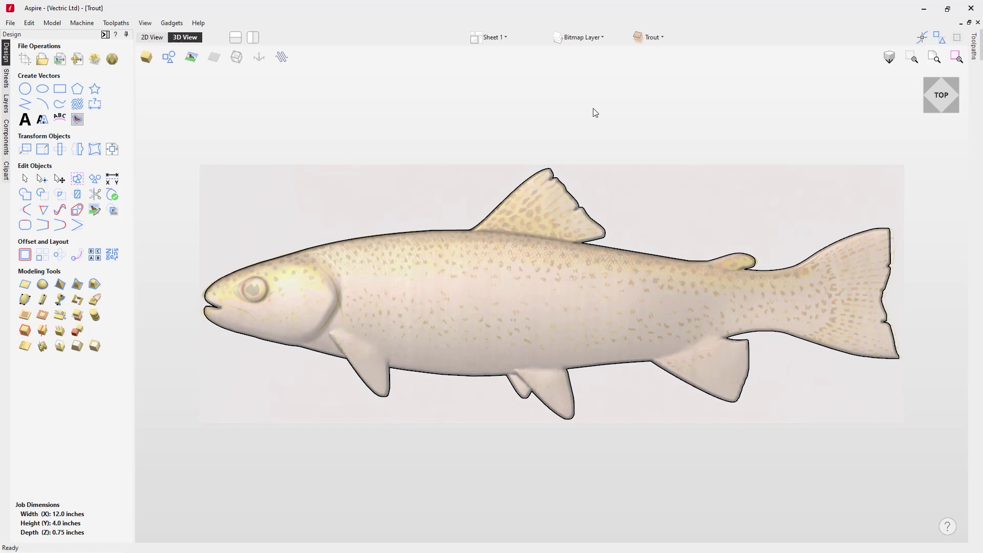
Add a layer named 'Texture', paste the colour trout image onto it and convert it into a component.
{"action": "left_click", "coordinate": [595, 37]}
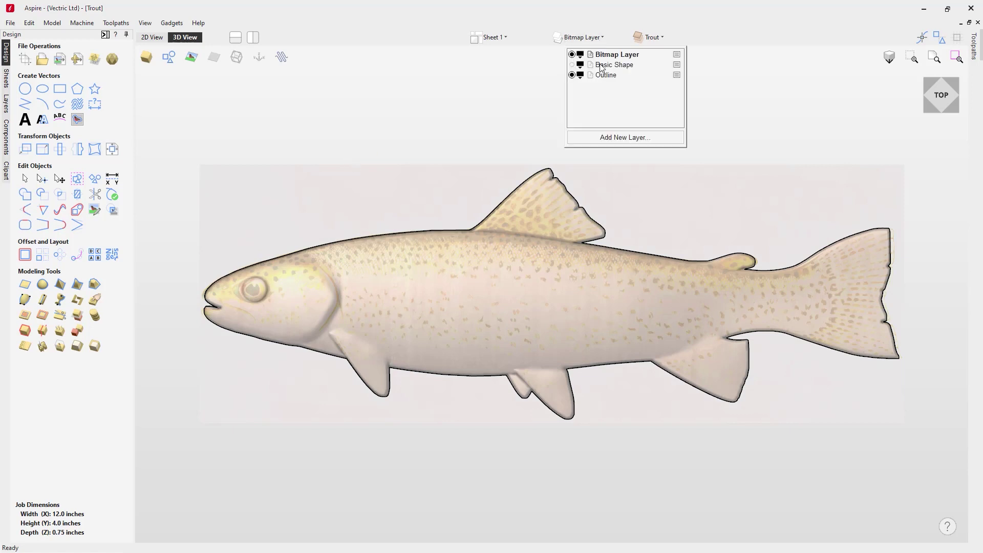
{"action": "left_click", "coordinate": [607, 137]}
{"action": "type", "text": "Te"}
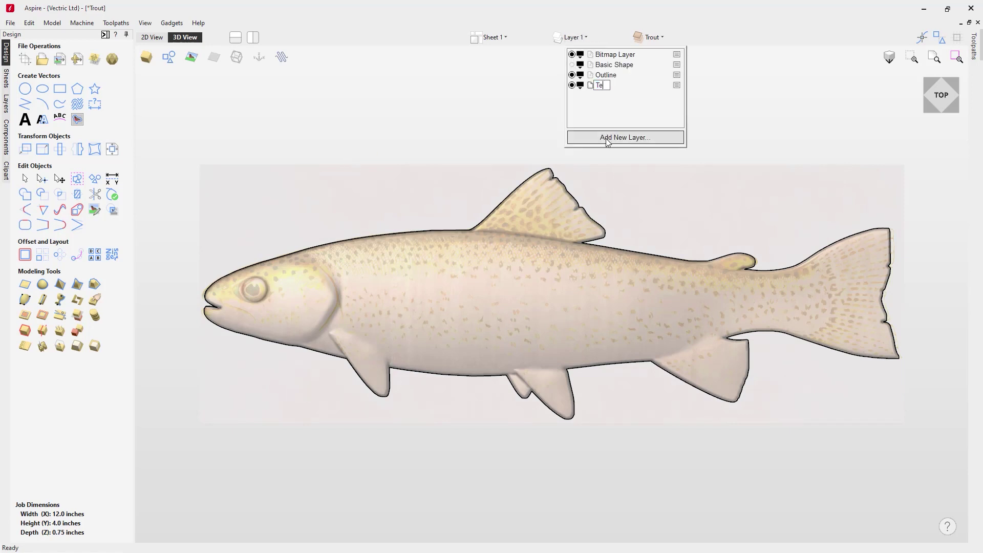
{"action": "type", "text": "xture"}
{"action": "key", "text": "Return"}
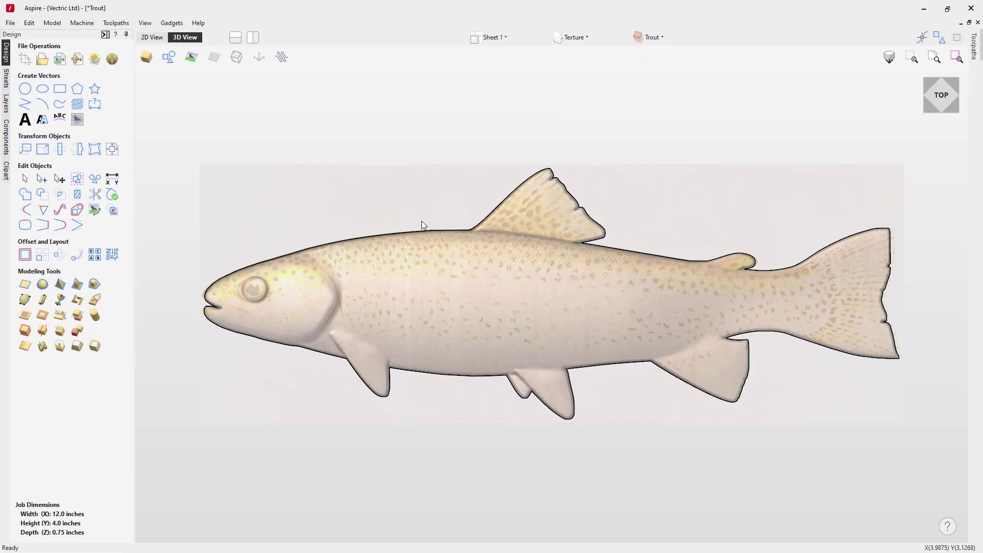
{"action": "key", "text": "ctrl+v"}
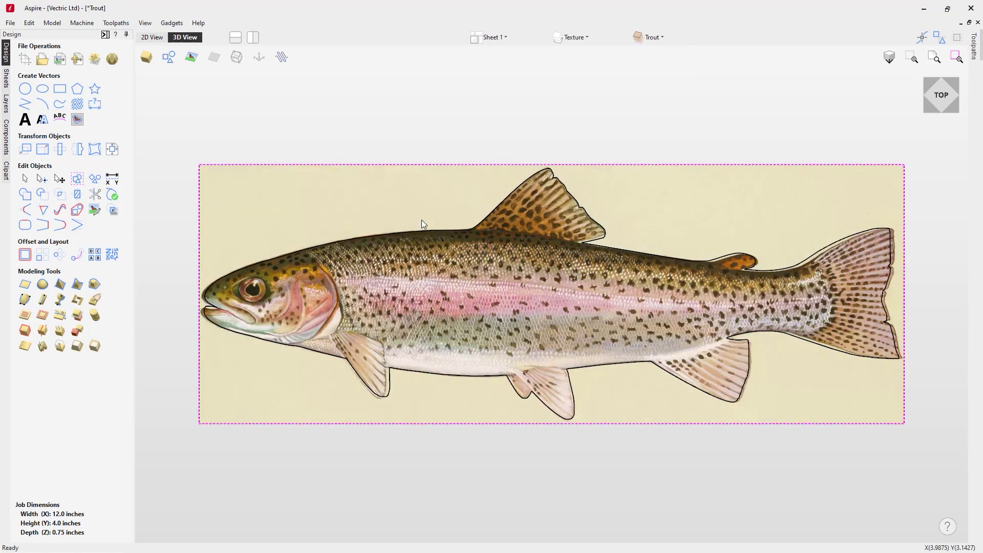
{"action": "left_click", "coordinate": [95, 60]}
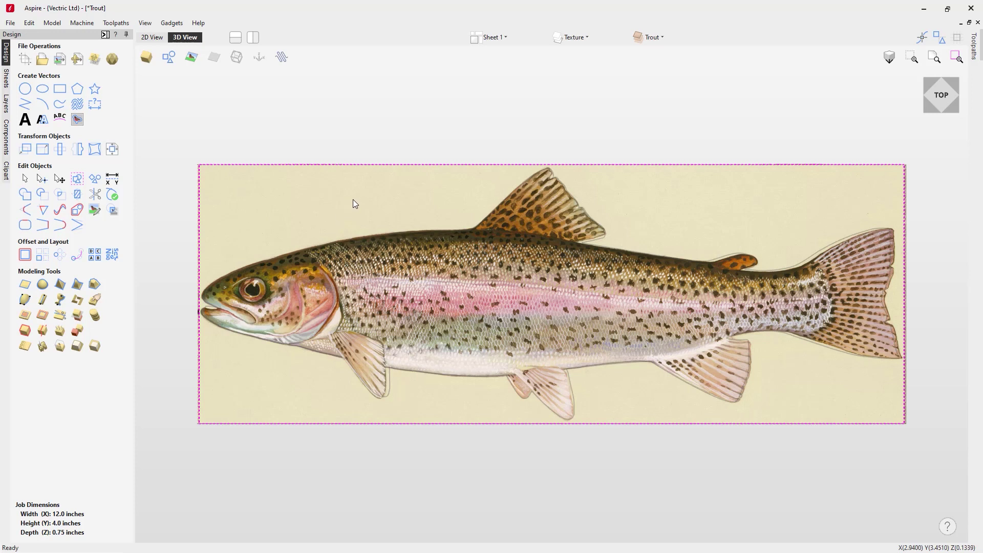
Hide the Bitmap Layer to reveal the carved textured relief.
{"action": "left_click", "coordinate": [589, 38]}
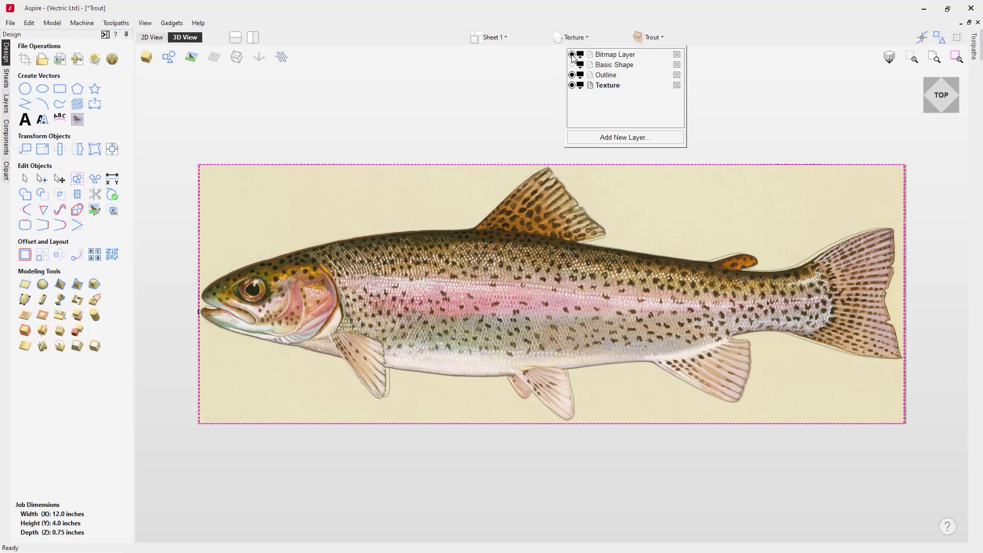
{"action": "left_click", "coordinate": [572, 54]}
{"action": "left_click", "coordinate": [482, 110]}
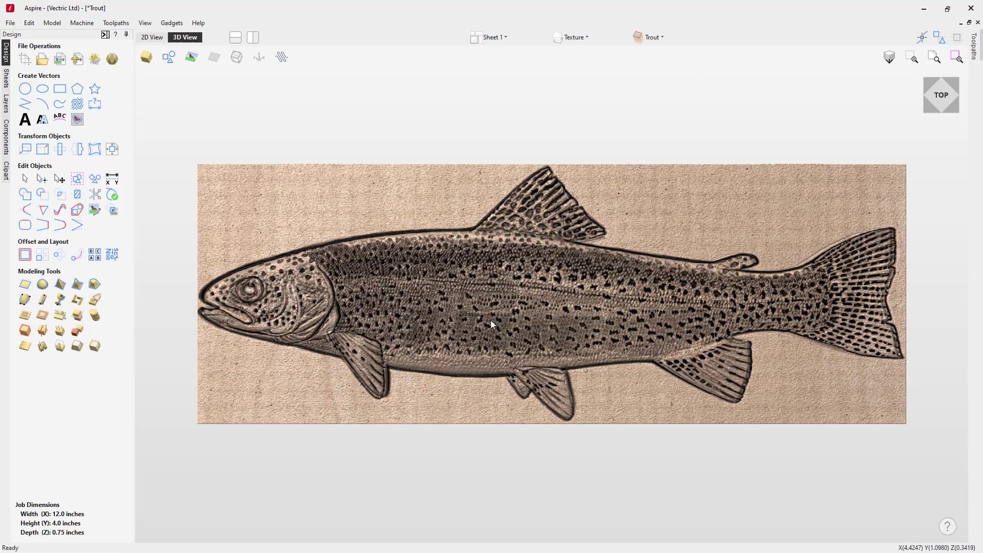
Inspect the textured slab from an angle and top view, toggling Rainbow_Trout_USFWS off and on.
{"action": "left_click", "coordinate": [662, 38]}
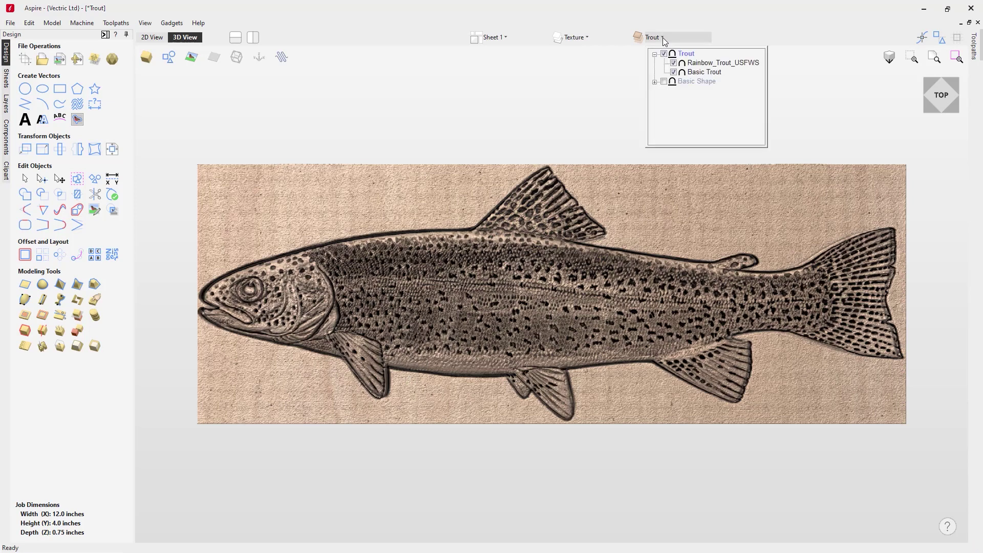
{"action": "mouse_move", "coordinate": [688, 72]}
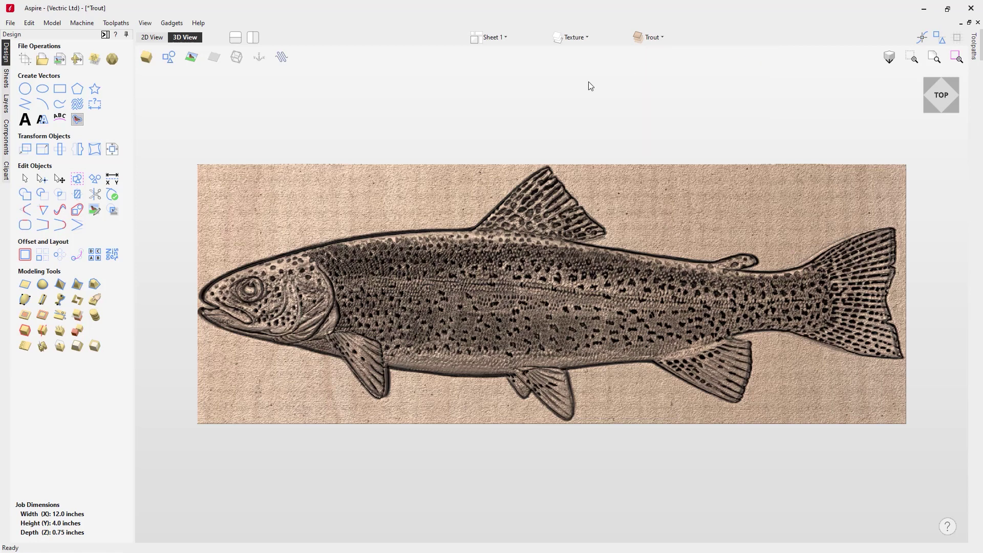
{"action": "left_click_drag", "start_coordinate": [502, 474], "coordinate": [524, 469]}
{"action": "left_click", "coordinate": [942, 95]}
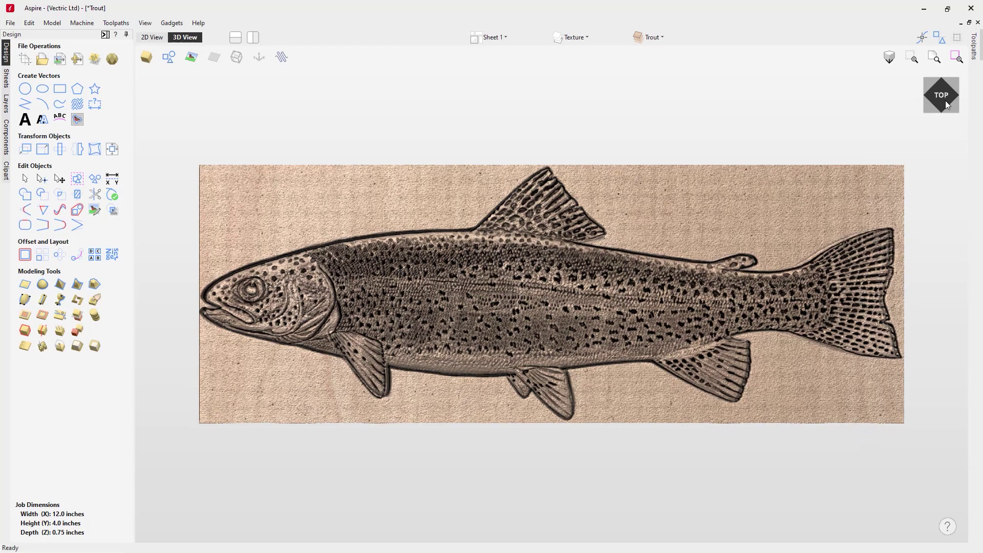
{"action": "left_click", "coordinate": [662, 37]}
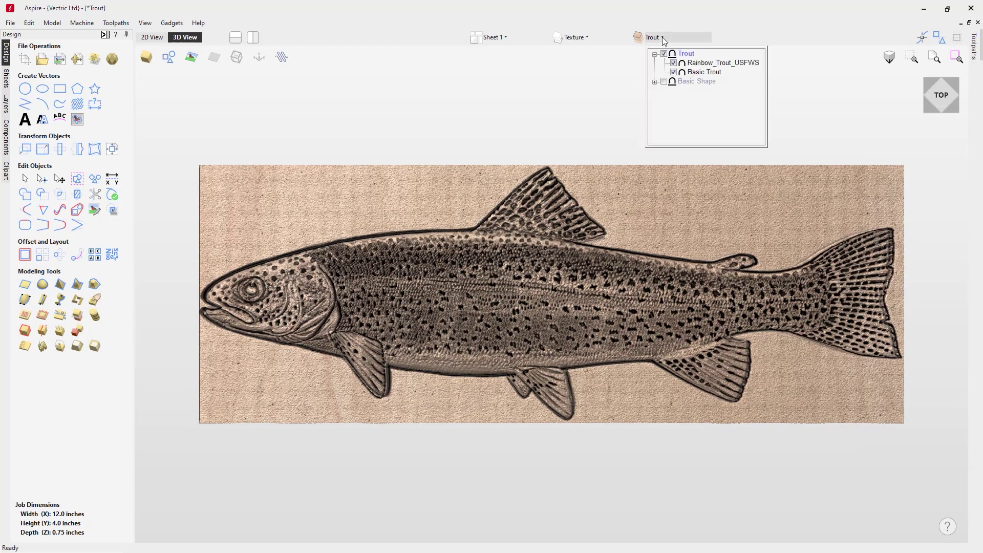
{"action": "left_click", "coordinate": [674, 63]}
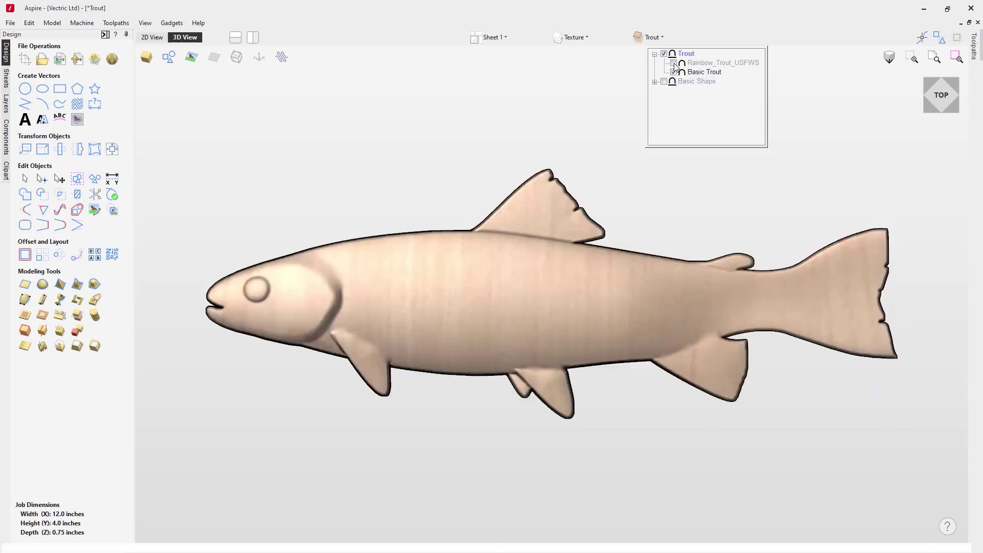
{"action": "left_click", "coordinate": [674, 63]}
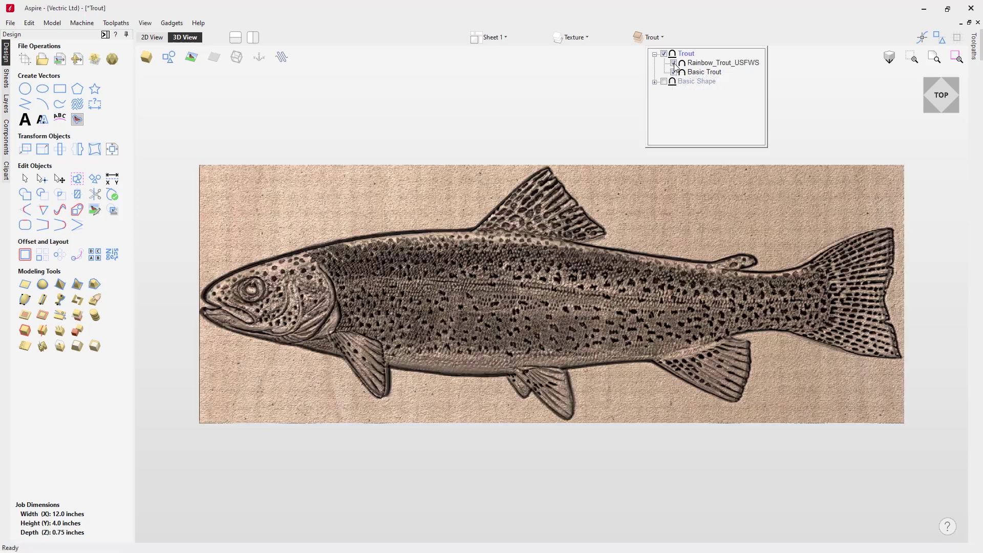
{"action": "left_click", "coordinate": [536, 114]}
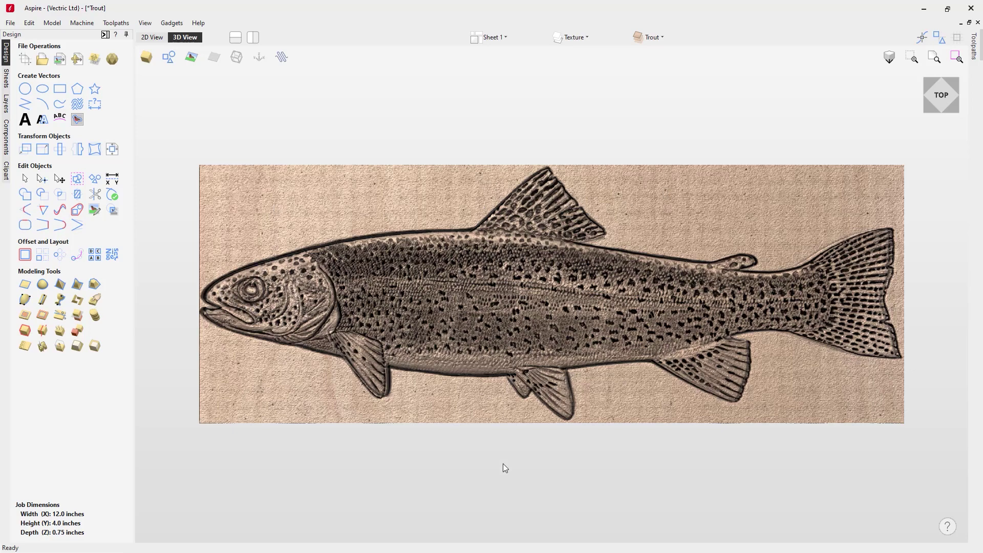
Select the texture component and clear it outside the selected trout outline vectors.
{"action": "left_click_drag", "start_coordinate": [503, 464], "coordinate": [527, 468]}
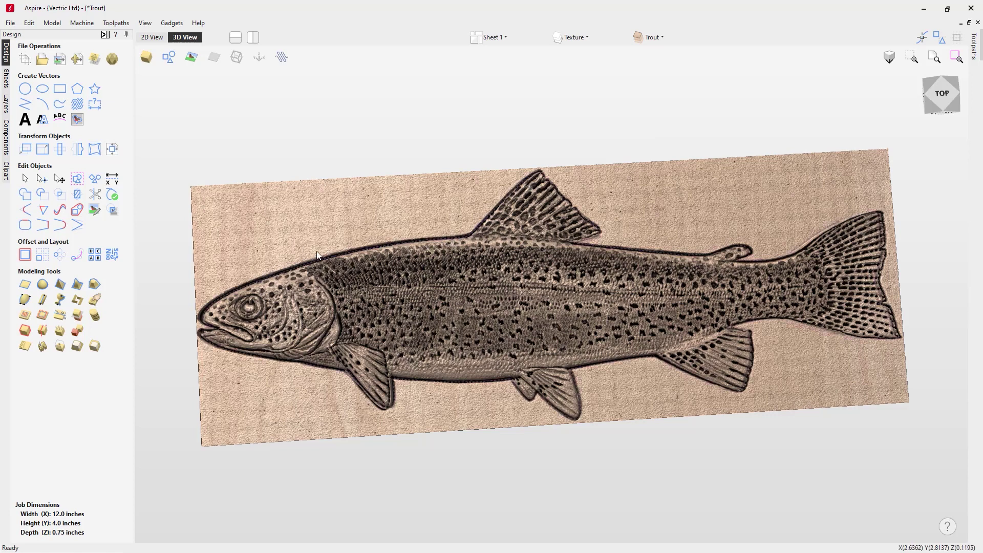
{"action": "left_click", "coordinate": [294, 237]}
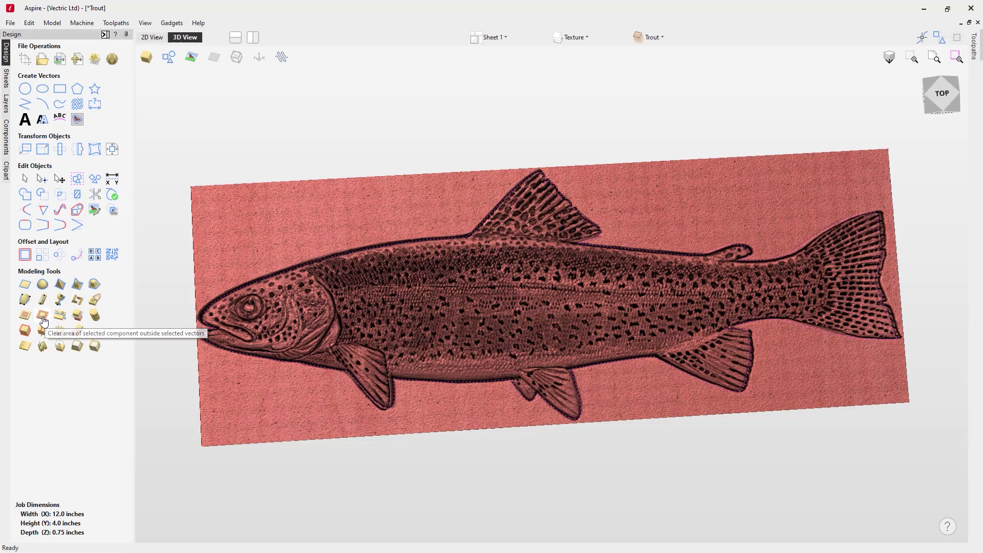
{"action": "left_click", "coordinate": [43, 321]}
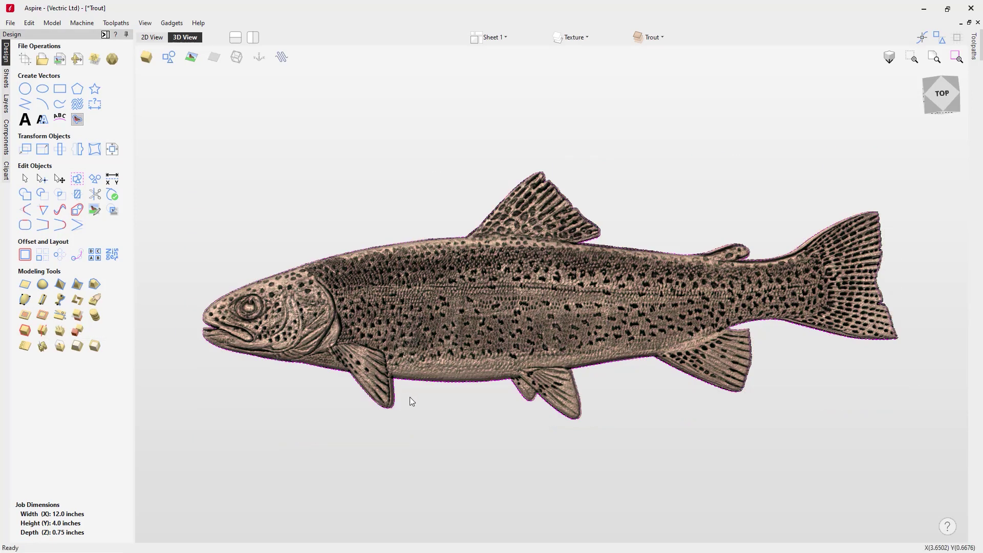
Apply moderate smoothing to the trout texture component in Smooth Components and bake it in.
{"action": "left_click_drag", "start_coordinate": [476, 464], "coordinate": [452, 451]}
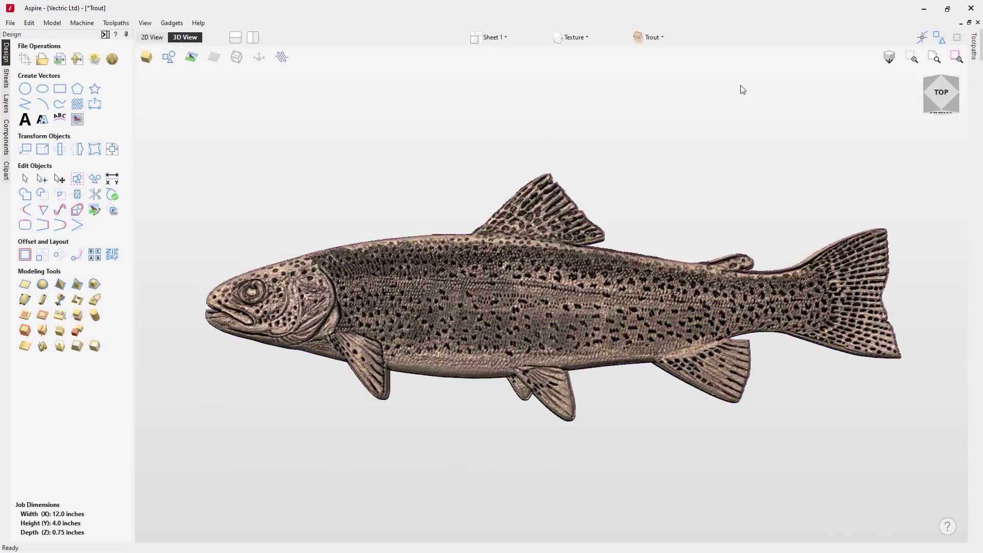
{"action": "left_click", "coordinate": [941, 93]}
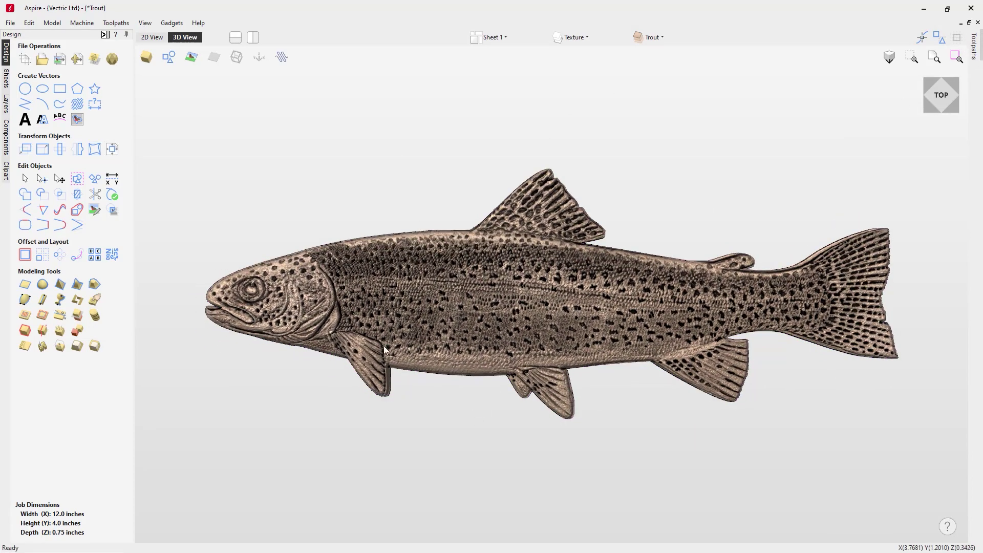
{"action": "left_click", "coordinate": [461, 315]}
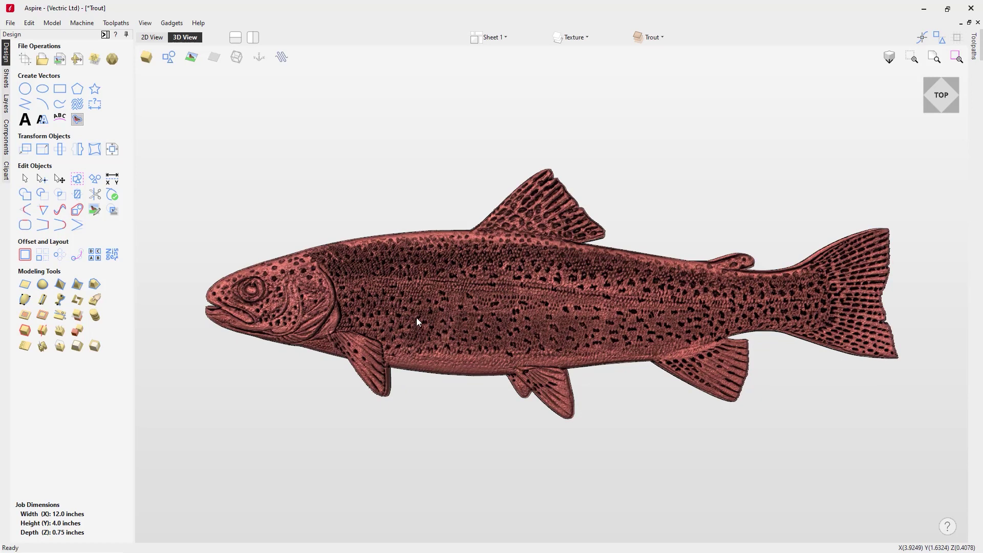
{"action": "left_click", "coordinate": [23, 348]}
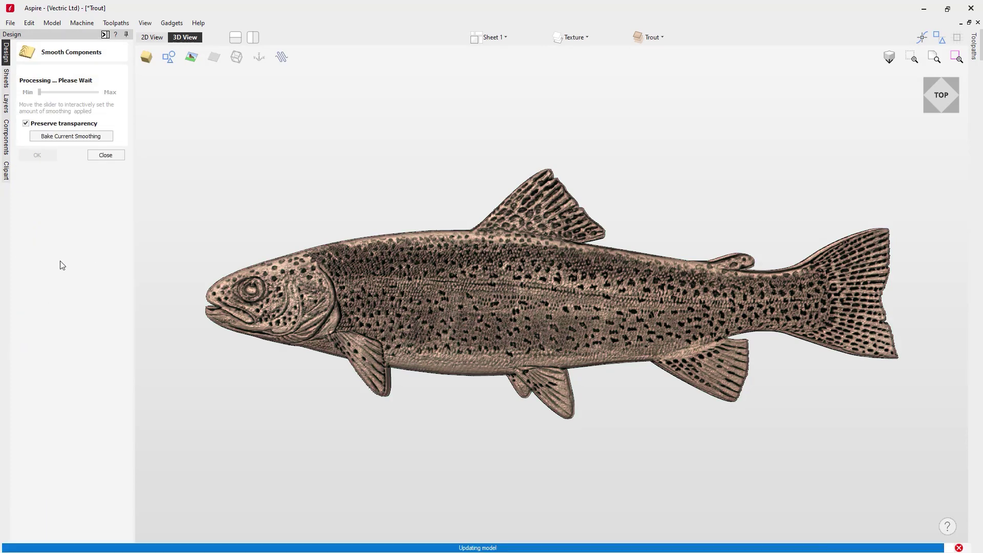
{"action": "left_click", "coordinate": [71, 95]}
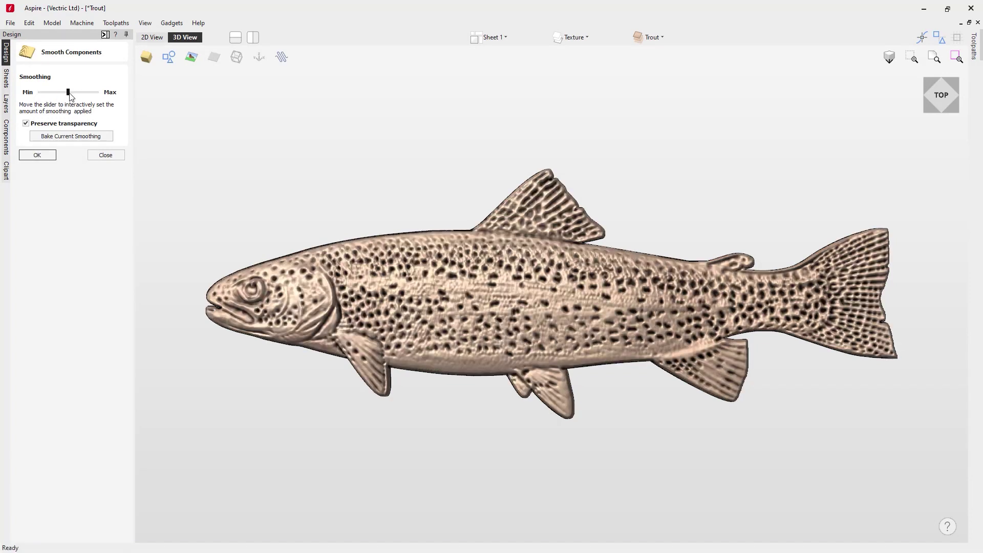
{"action": "left_click", "coordinate": [95, 137]}
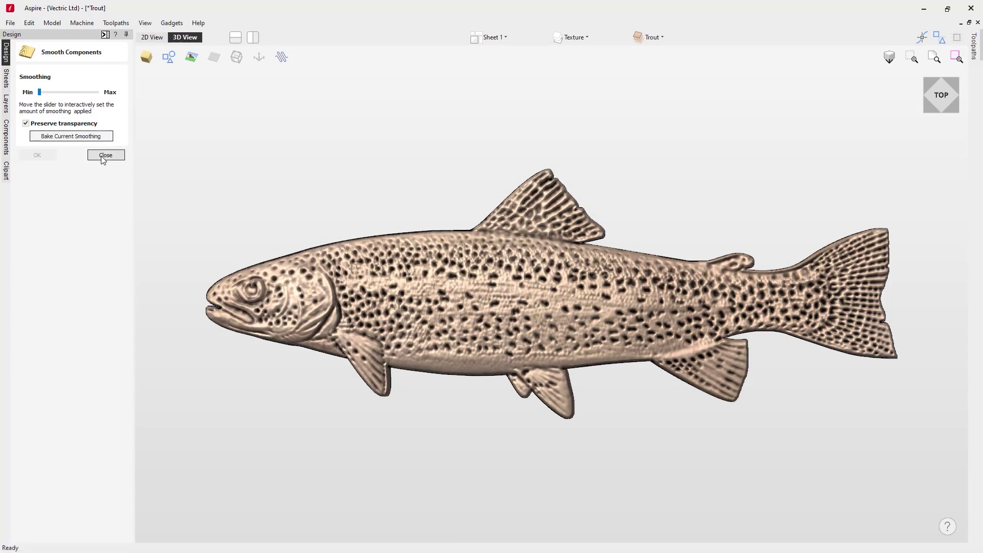
{"action": "left_click_drag", "start_coordinate": [475, 467], "coordinate": [501, 443]}
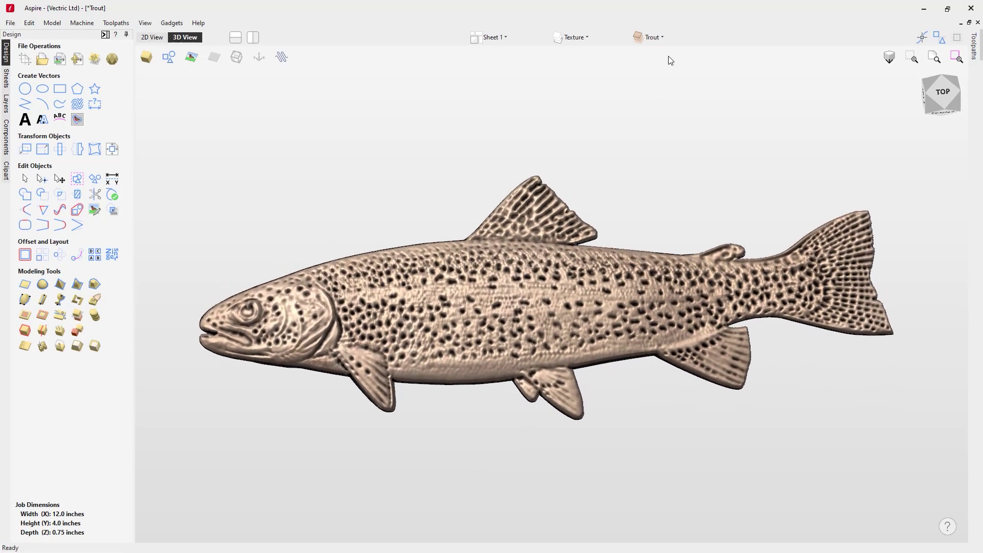
{"action": "left_click", "coordinate": [943, 93]}
{"action": "left_click", "coordinate": [652, 37]}
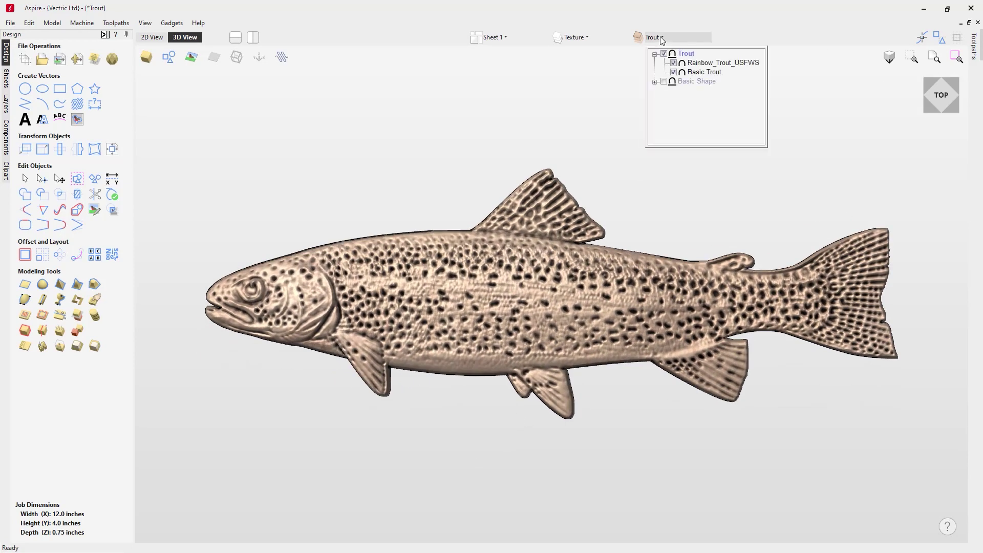
{"action": "left_click", "coordinate": [674, 63]}
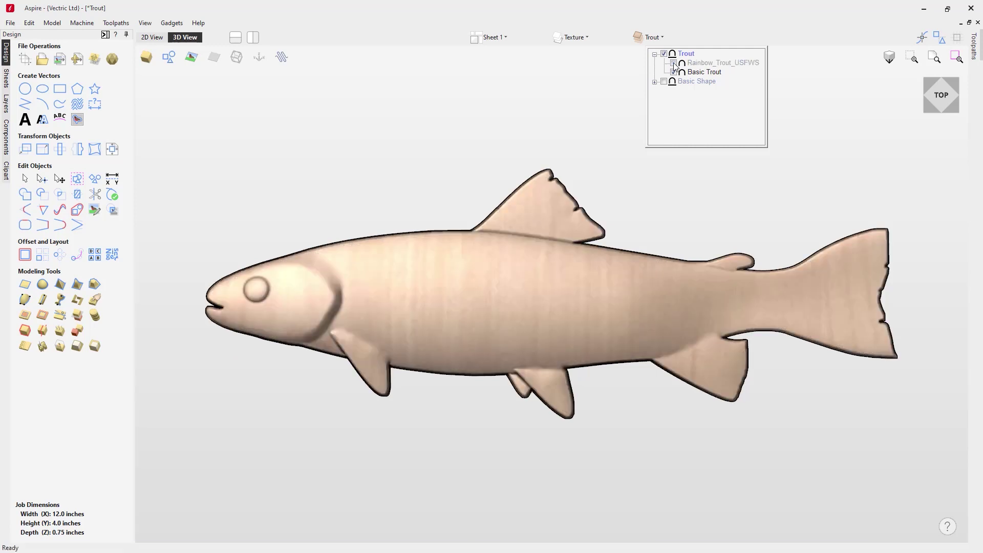
{"action": "left_click", "coordinate": [674, 64]}
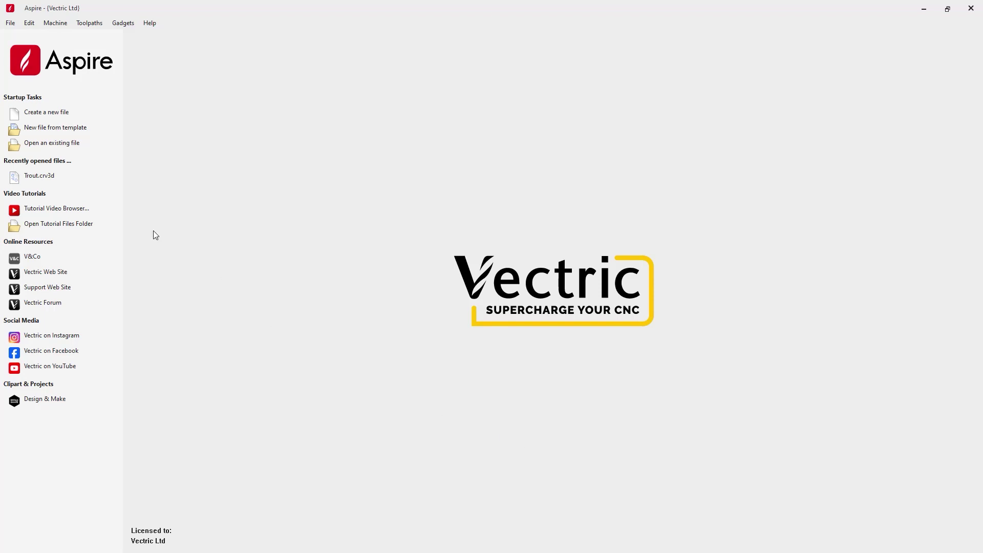
Set up a 32 × 12 × 0.75 inch job at Very High resolution, checking material settings.
{"action": "left_click", "coordinate": [63, 114]}
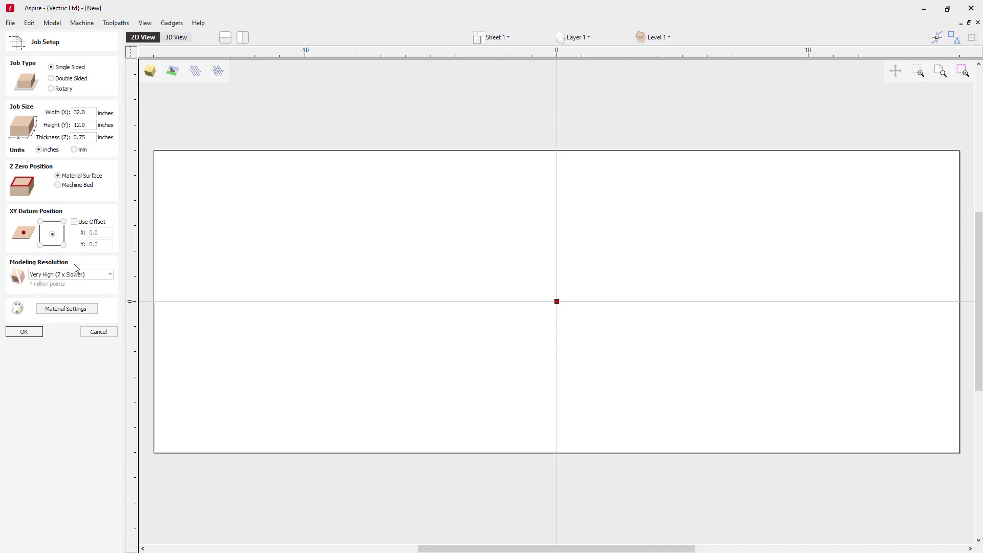
{"action": "left_click", "coordinate": [109, 274]}
{"action": "left_click", "coordinate": [101, 262]}
{"action": "left_click", "coordinate": [88, 309]}
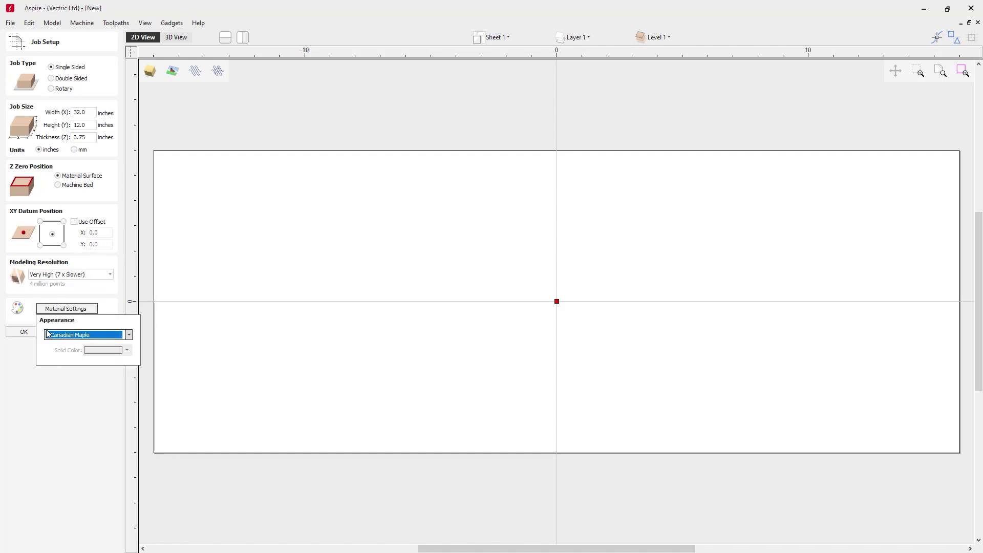
{"action": "left_click", "coordinate": [28, 332]}
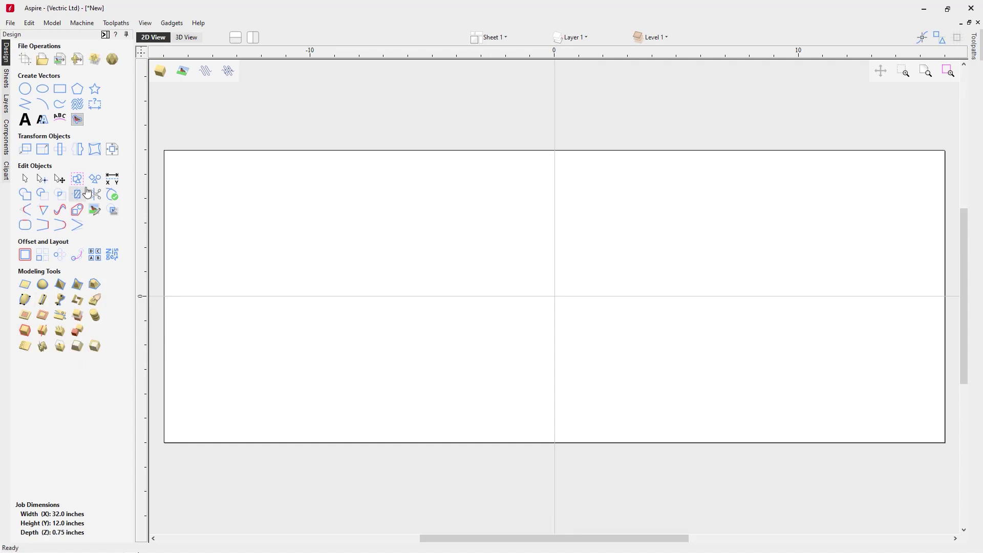
Import Moon.tif as a component using Create Component from Bitmap.
{"action": "left_click", "coordinate": [92, 59]}
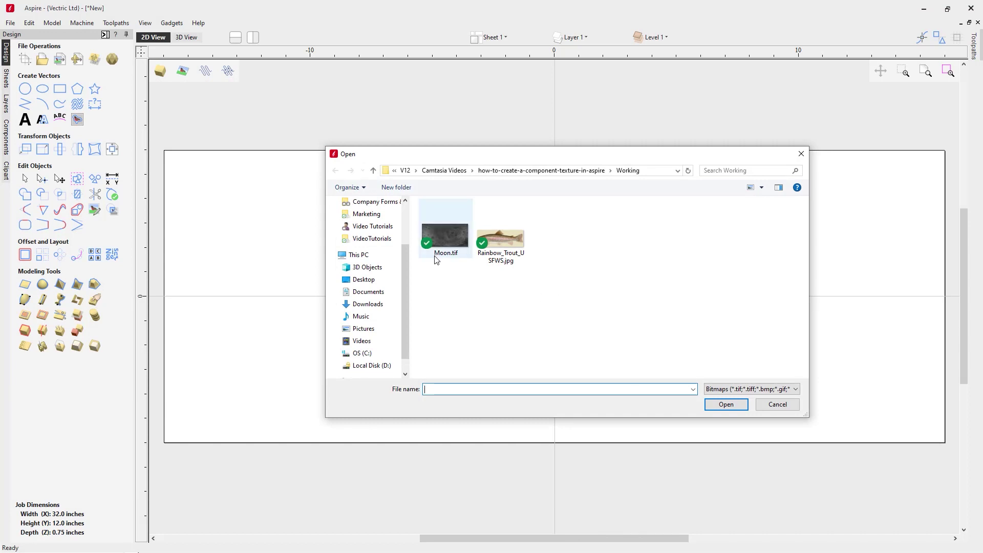
{"action": "left_click", "coordinate": [450, 233]}
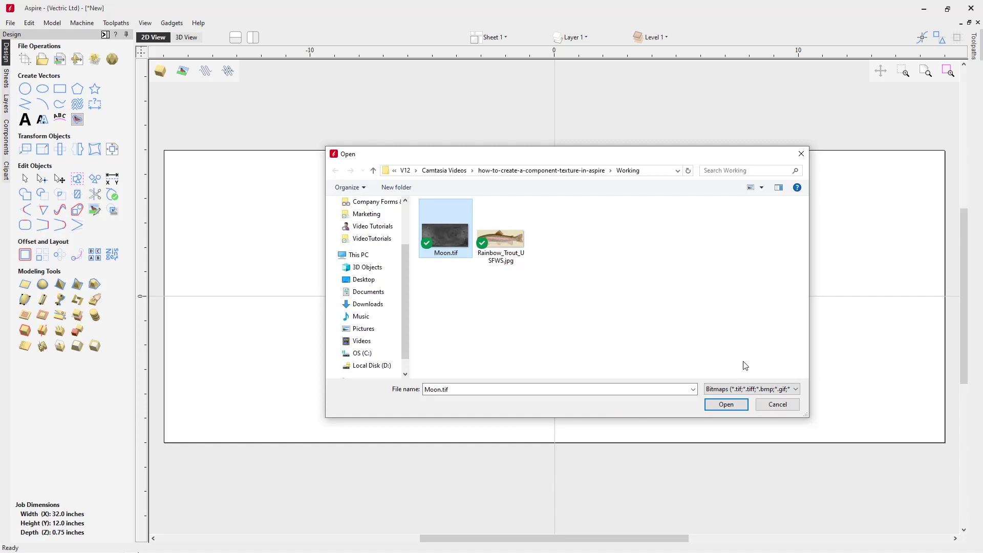
{"action": "left_click", "coordinate": [726, 404]}
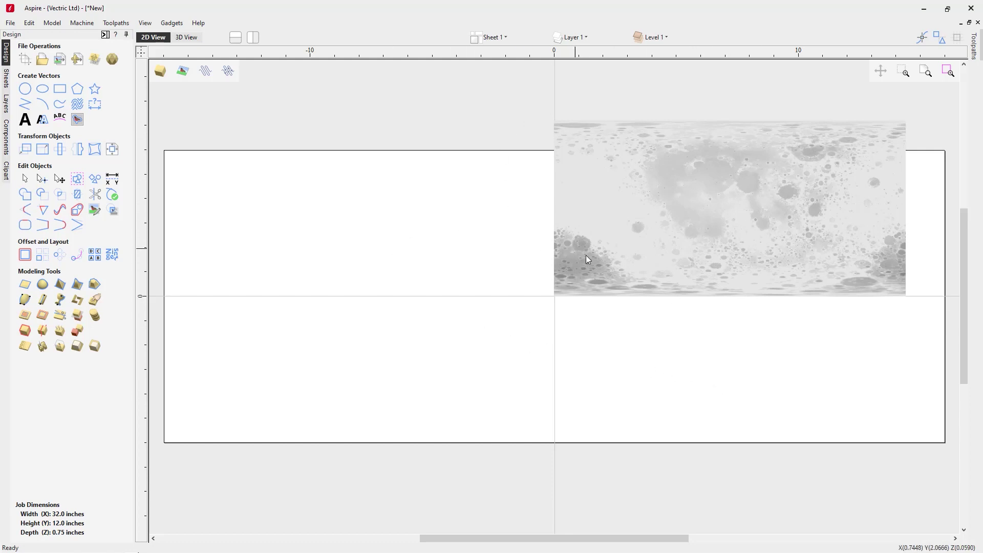
Drag the moon bitmap to the job centre and view it in 3D from the top.
{"action": "left_click", "coordinate": [677, 229]}
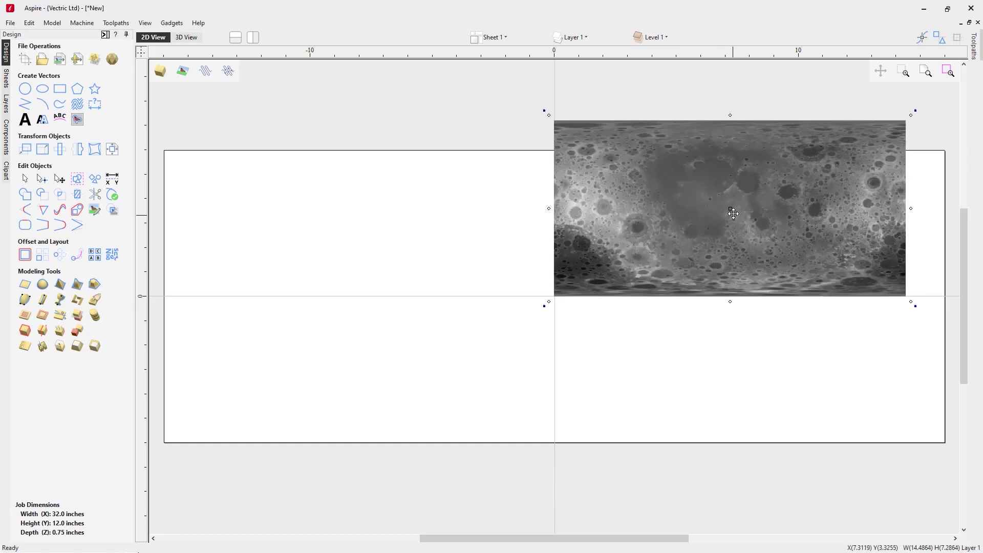
{"action": "left_click_drag", "start_coordinate": [732, 210], "coordinate": [554, 296]}
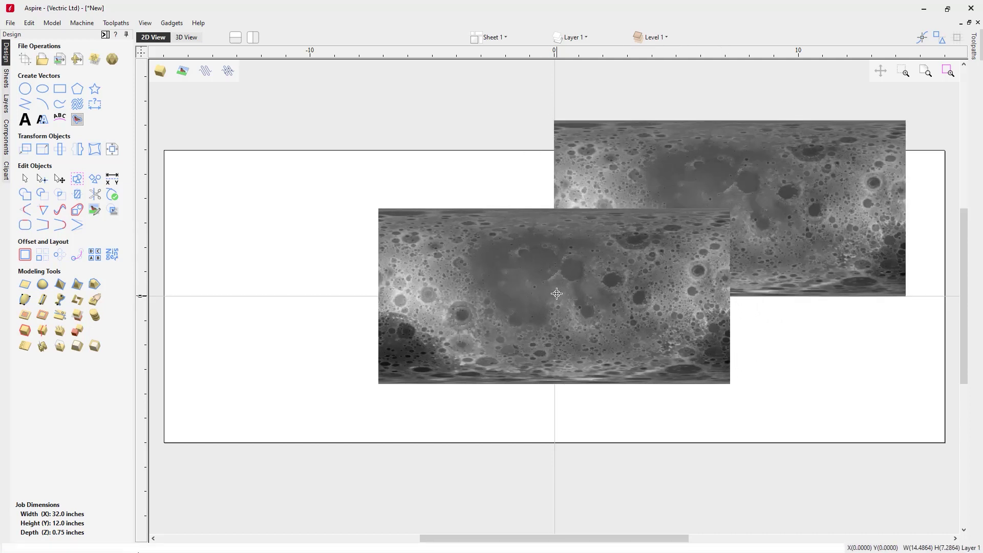
{"action": "left_click", "coordinate": [185, 37]}
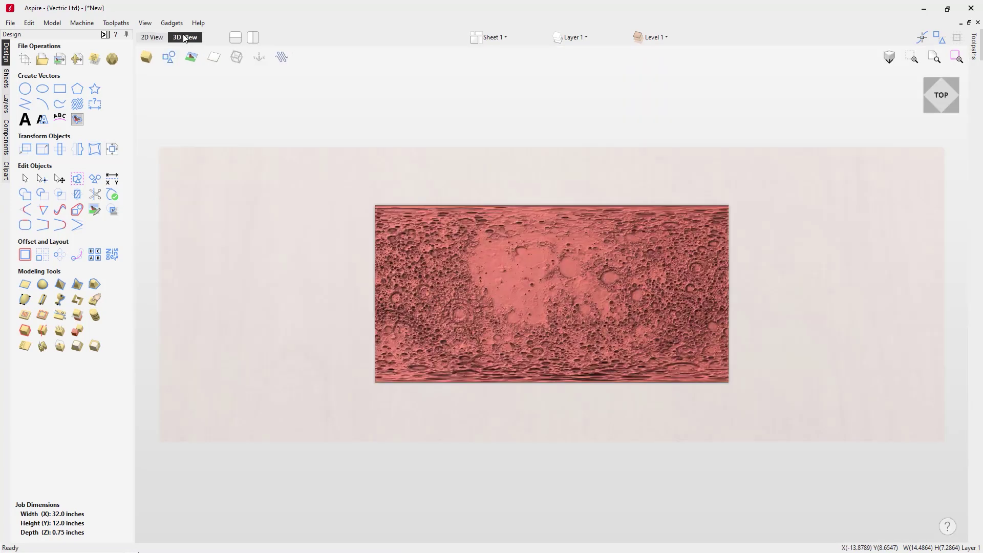
{"action": "left_click_drag", "start_coordinate": [490, 462], "coordinate": [515, 440]}
{"action": "left_click", "coordinate": [946, 99]}
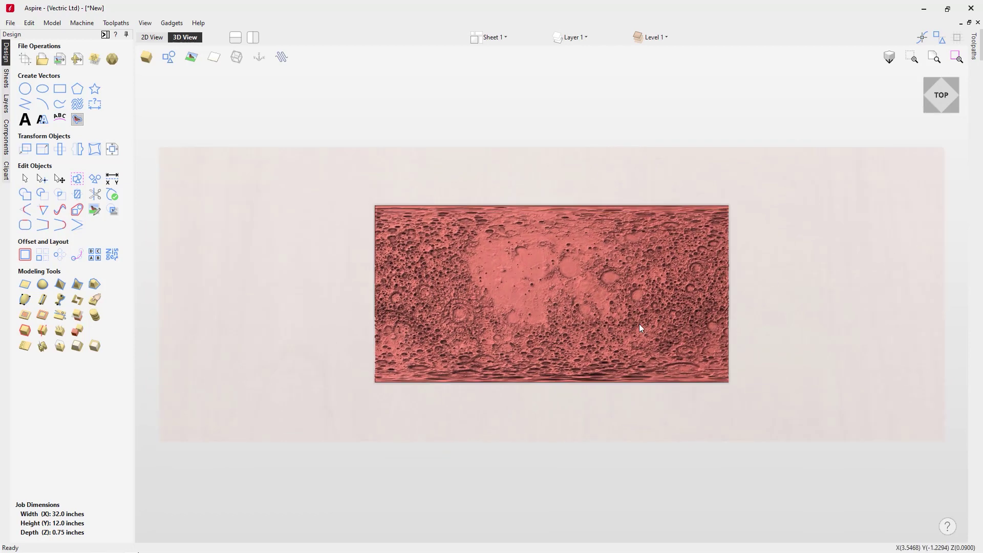
Scale the moon relief to about 32 inches wide, align it with the job, and reselect it.
{"action": "left_click", "coordinate": [665, 351]}
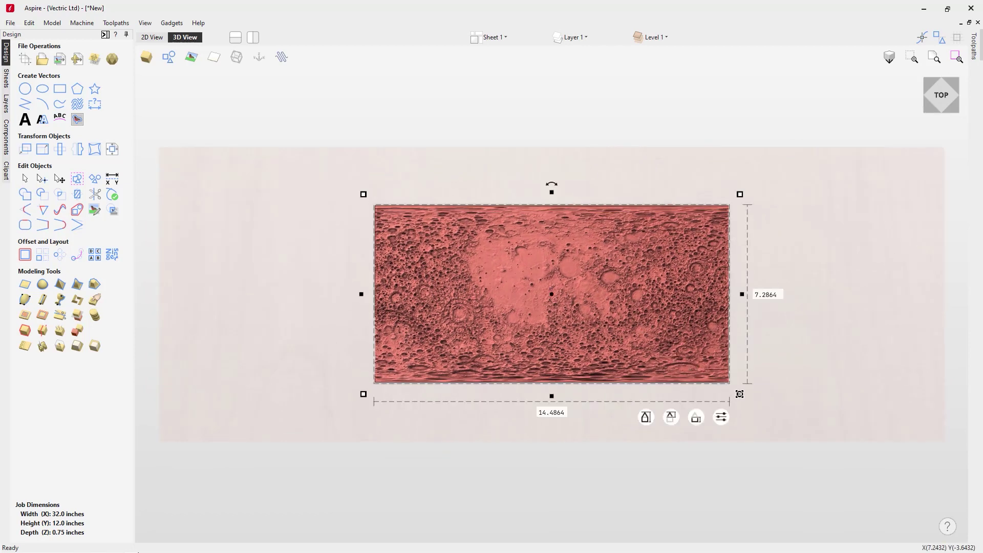
{"action": "left_click_drag", "start_coordinate": [739, 394], "coordinate": [868, 493]}
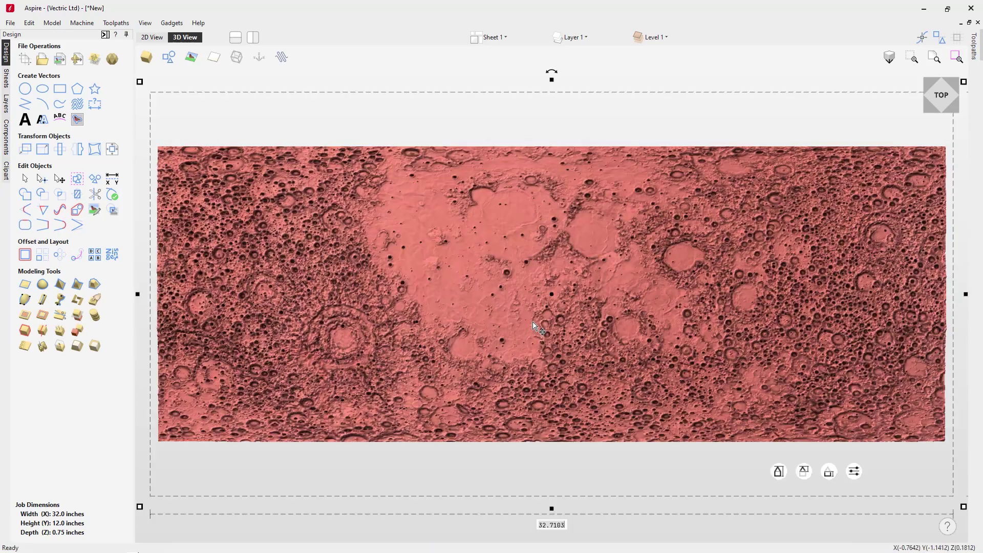
{"action": "key", "text": "Escape"}
{"action": "left_click_drag", "start_coordinate": [528, 329], "coordinate": [532, 335]}
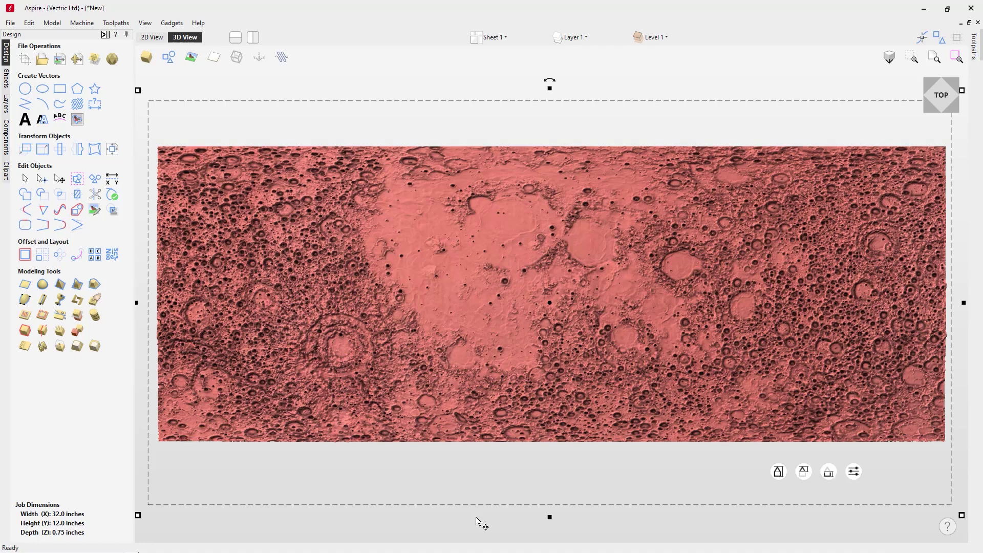
{"action": "left_click", "coordinate": [476, 521]}
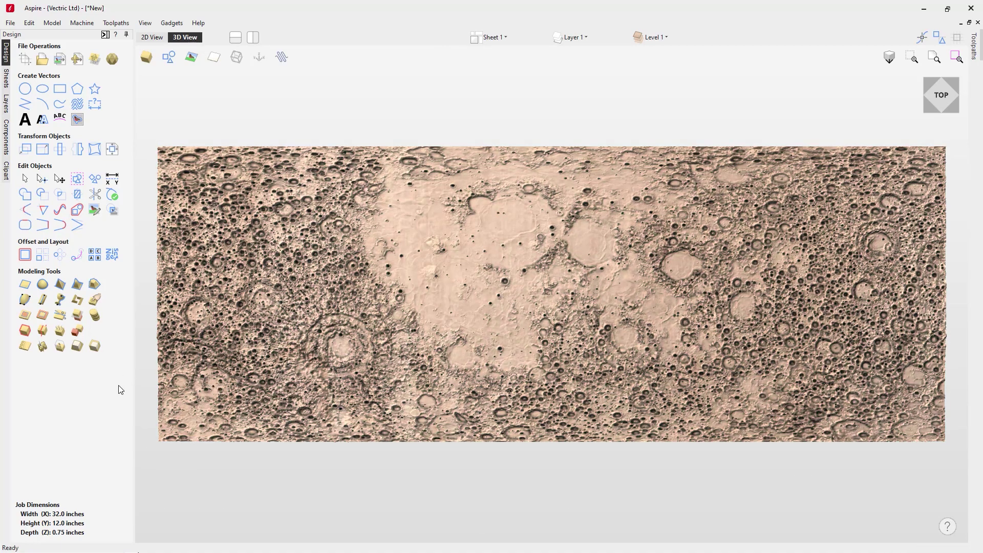
{"action": "left_click", "coordinate": [253, 341]}
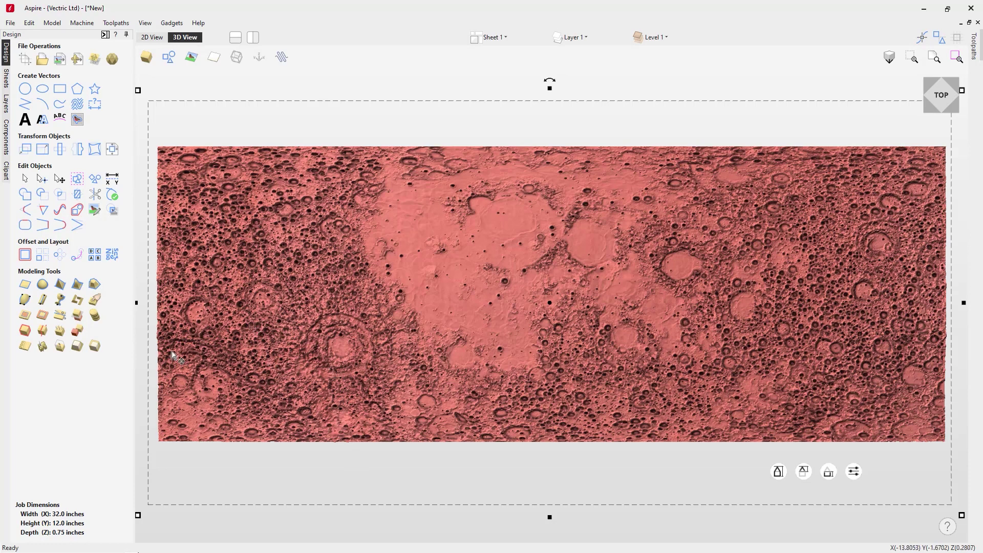
{"action": "left_click", "coordinate": [24, 347]}
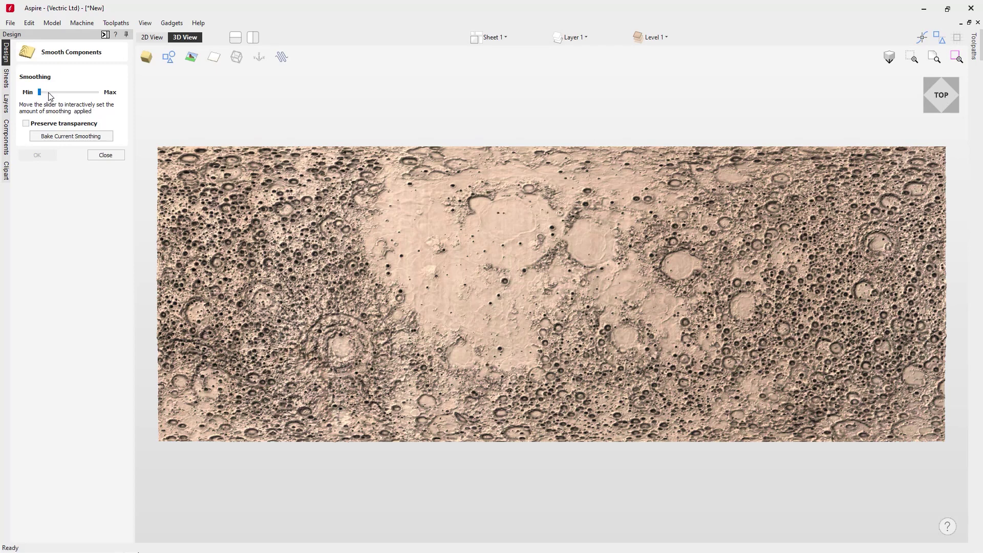
Apply a light smoothing to the moon relief, bake it in, and close Smooth Components.
{"action": "left_click", "coordinate": [49, 92]}
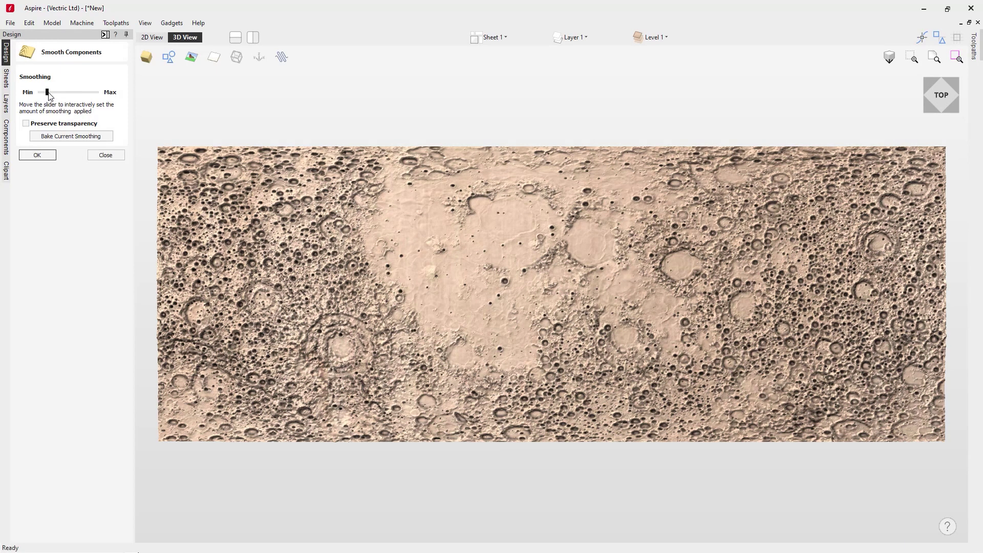
{"action": "left_click", "coordinate": [60, 137]}
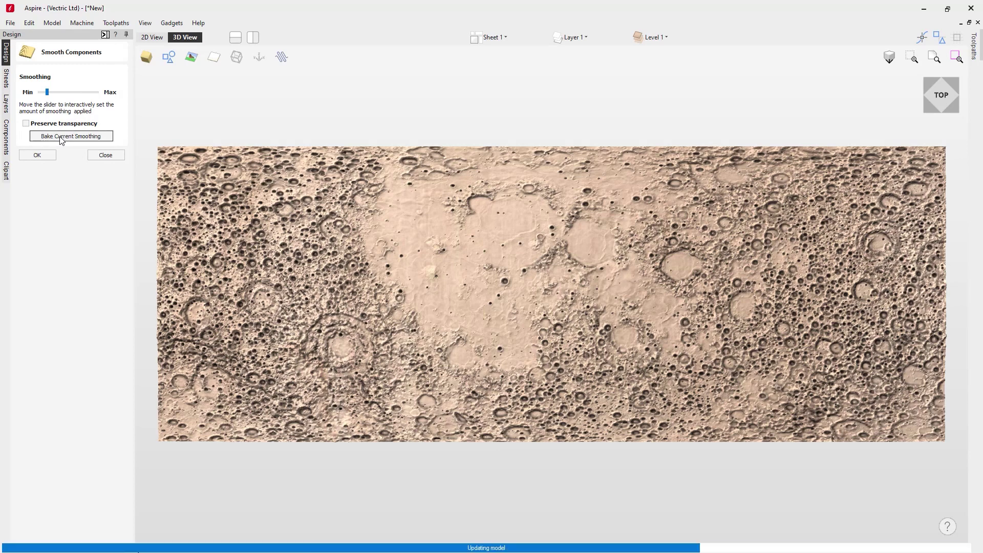
{"action": "left_click", "coordinate": [106, 158]}
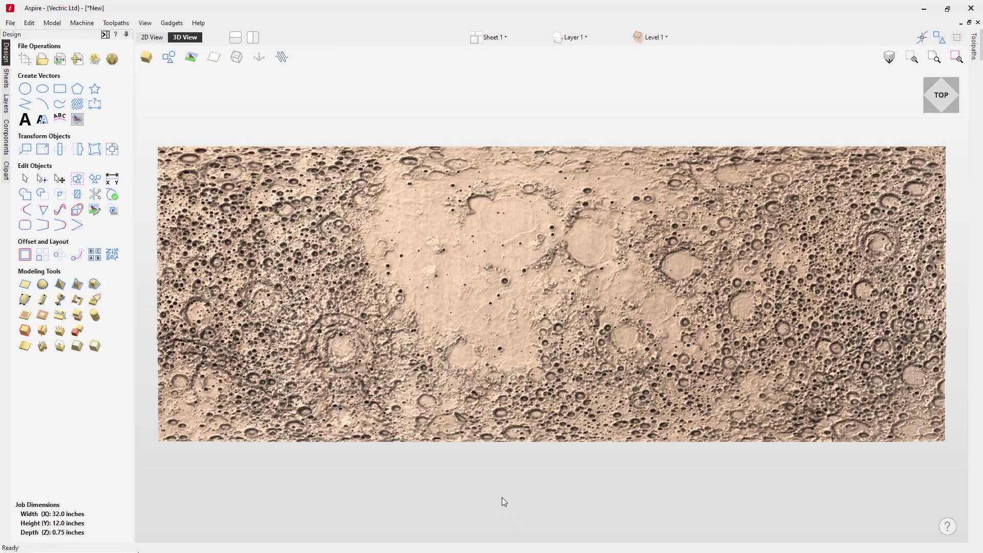
{"action": "left_click_drag", "start_coordinate": [502, 500], "coordinate": [601, 373]}
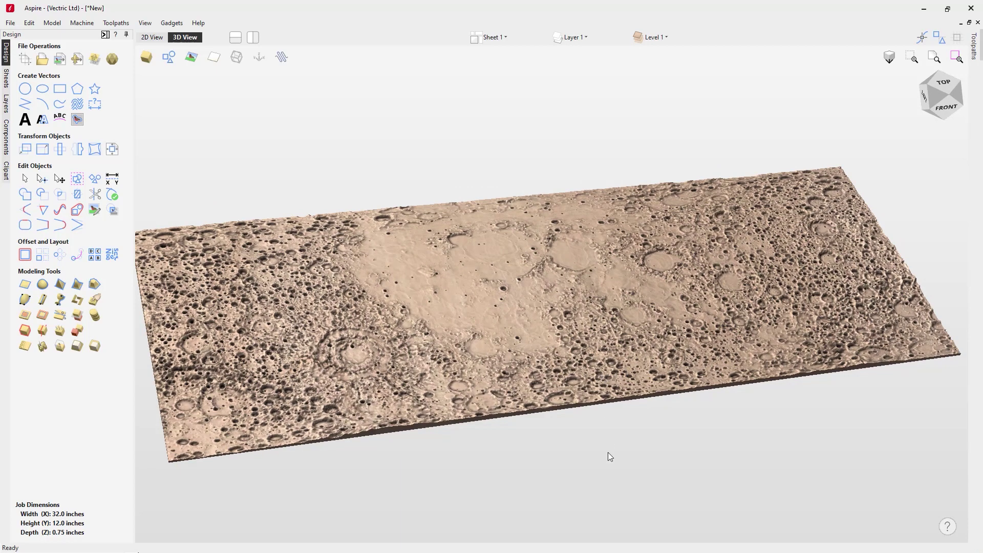
{"action": "left_click_drag", "start_coordinate": [600, 448], "coordinate": [899, 291]}
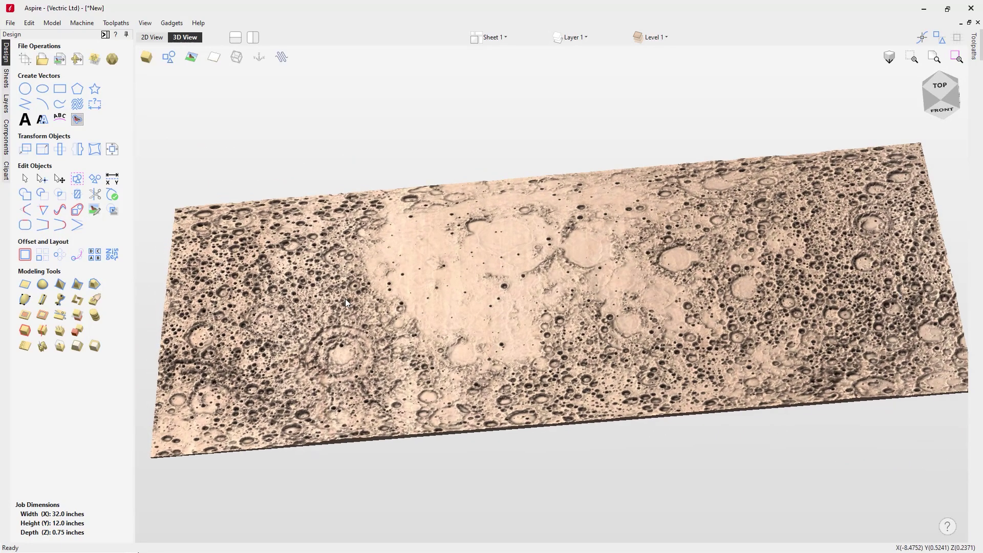